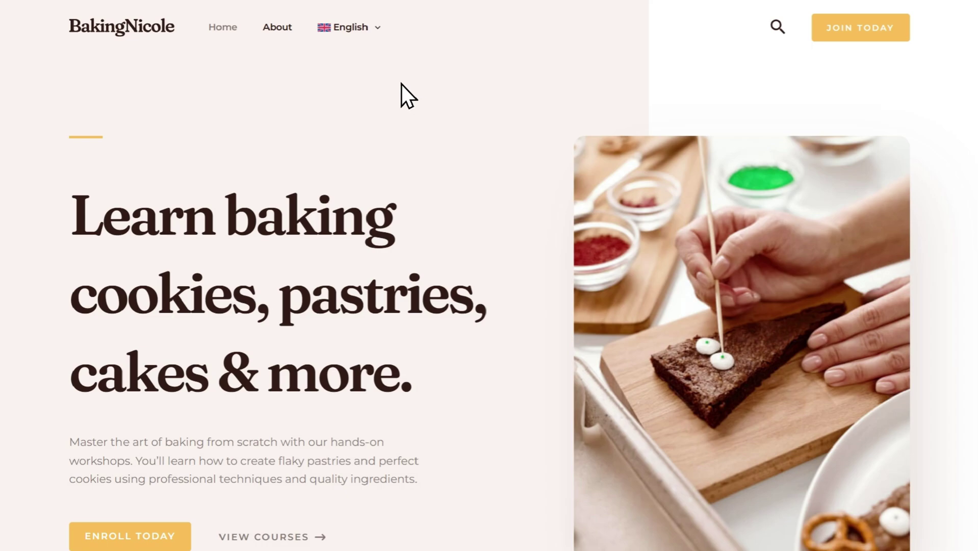
Step: Advance the WPML setup wizard to step 4, AI Translation, with its Context and Target Audience form
mouse_move(353, 36)
left_click(349, 126)
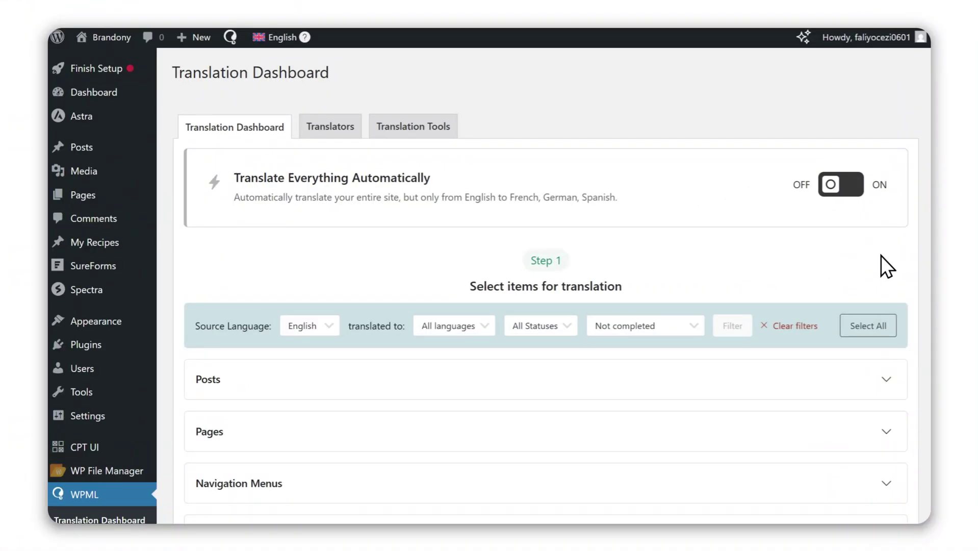
scroll(881, 255, "down", 4)
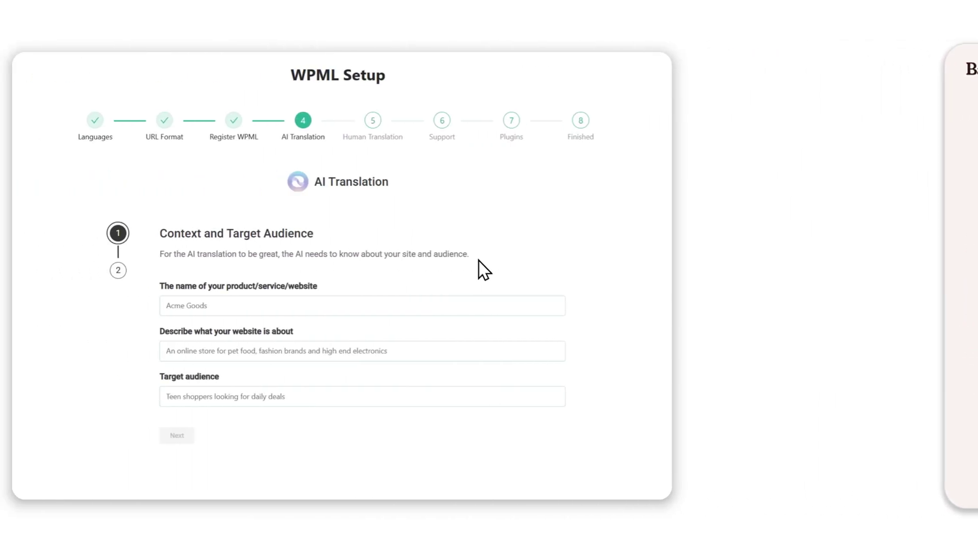
Step: Enter site name 'Baking Nicole', a food blog description, and an audience interested in cookies and cakes
type("Baking Nicole")
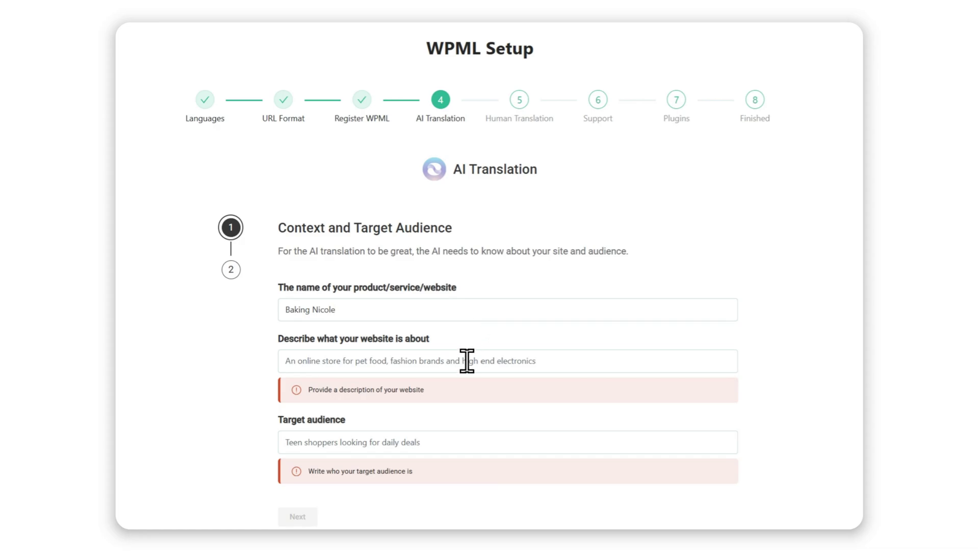
left_click(466, 361)
type("A food blog covering baked recipes")
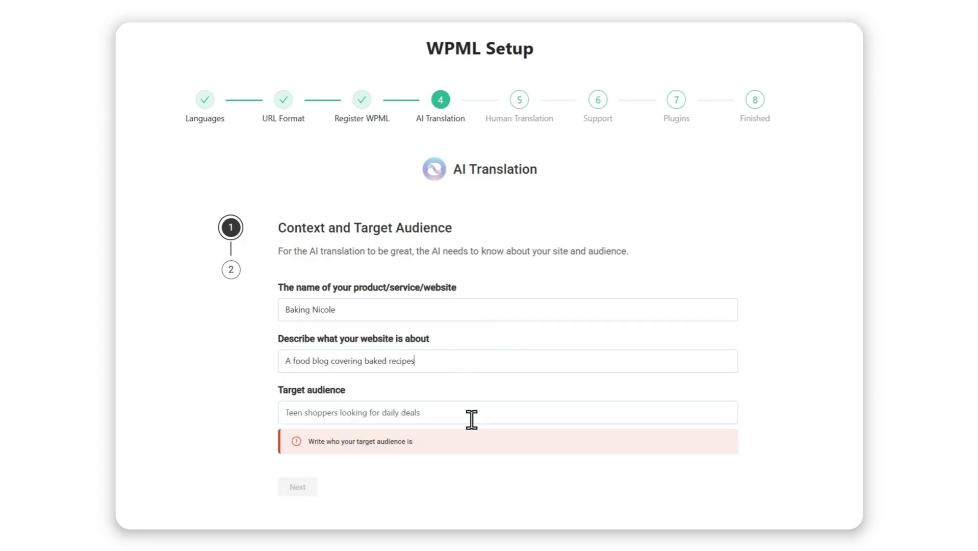
left_click(472, 419)
type("People interested in cookies, cakes,")
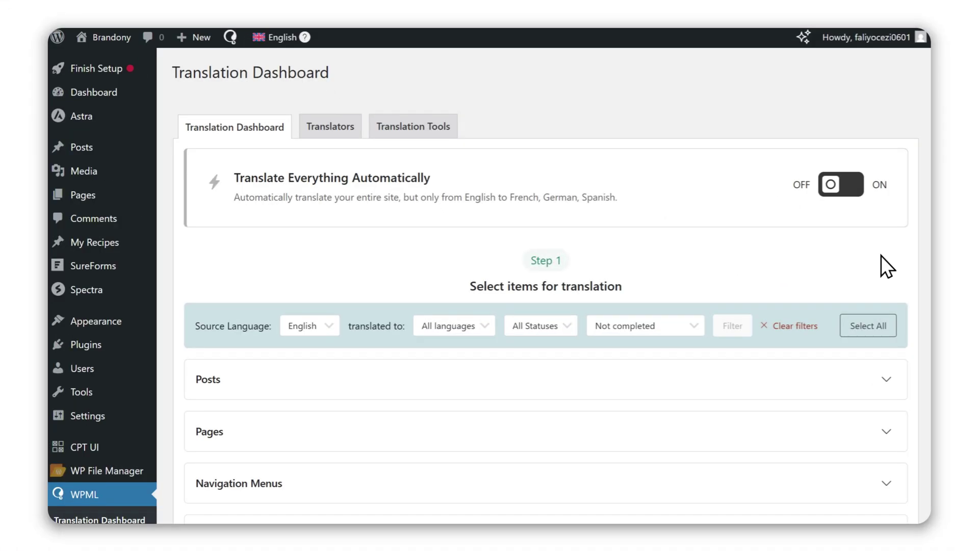
Step: Select the Home, About and Contact pages under Pages on the Translation Dashboard
scroll(881, 255, "down", 4)
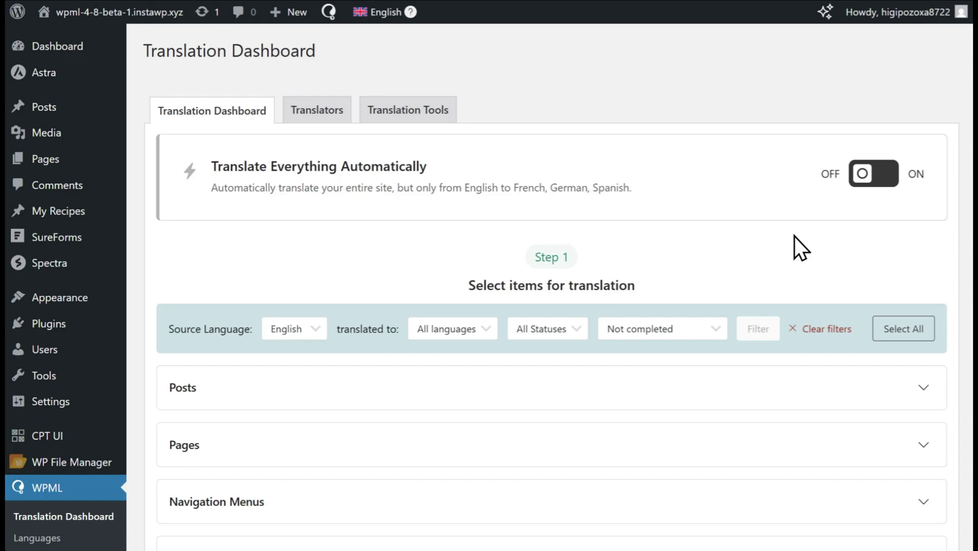
scroll(794, 236, "down", 3)
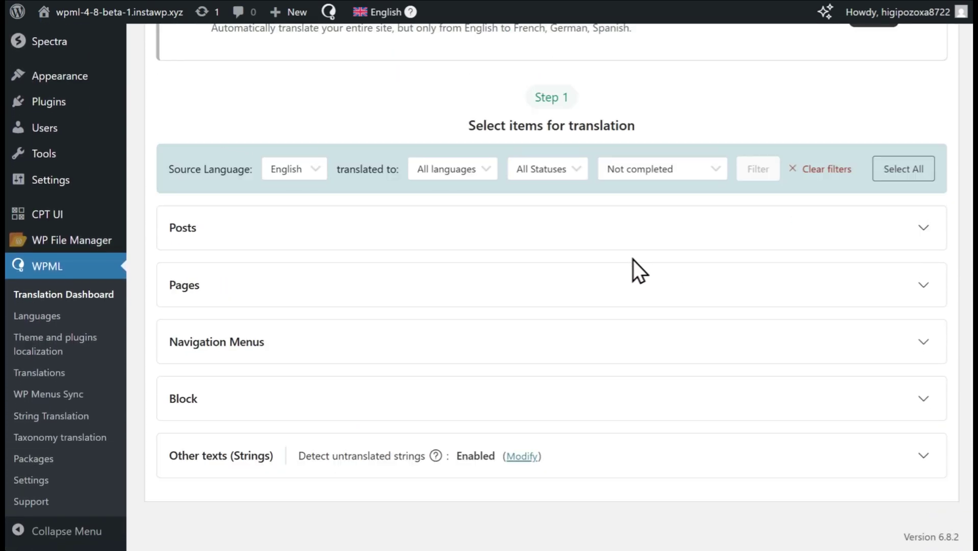
left_click(266, 293)
scroll(213, 292, "down", 1)
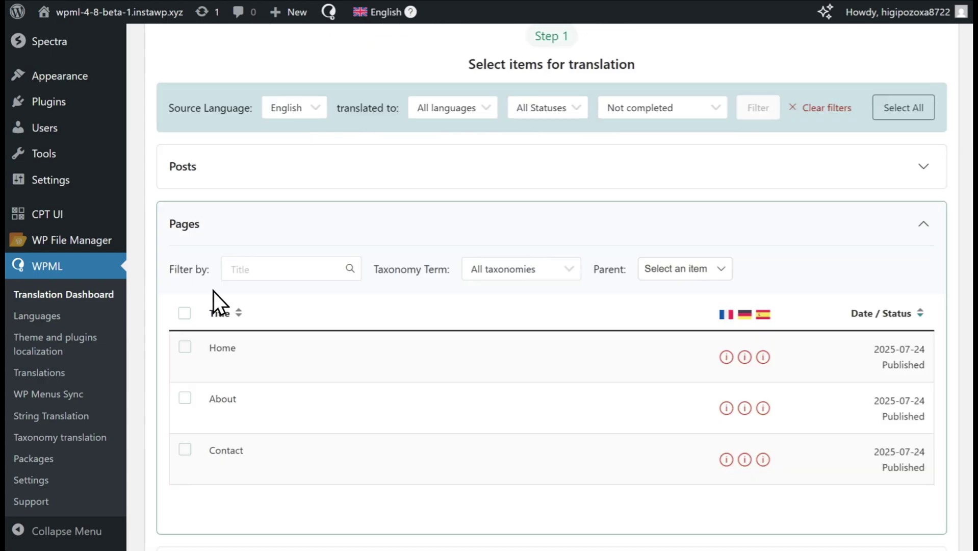
left_click(185, 347)
left_click(185, 398)
left_click(185, 449)
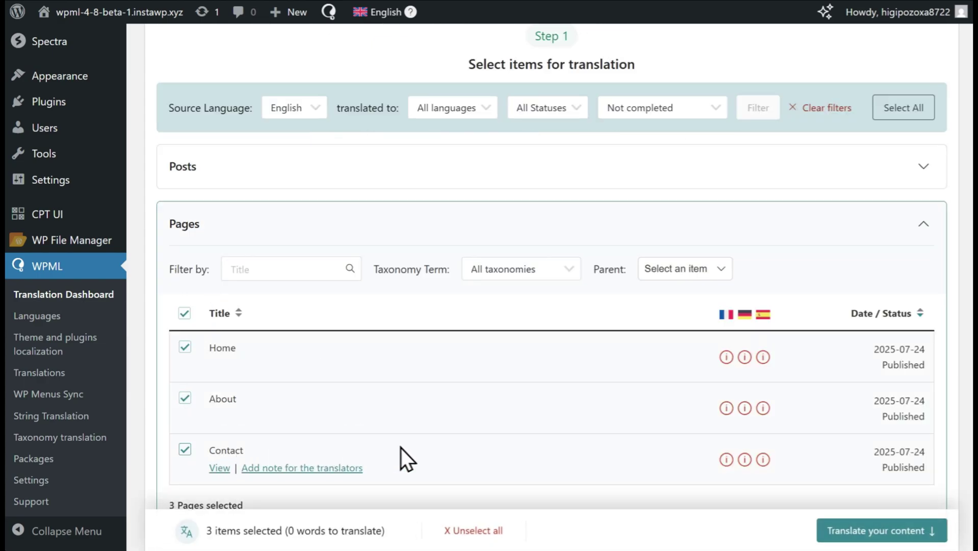
scroll(603, 437, "down", 8)
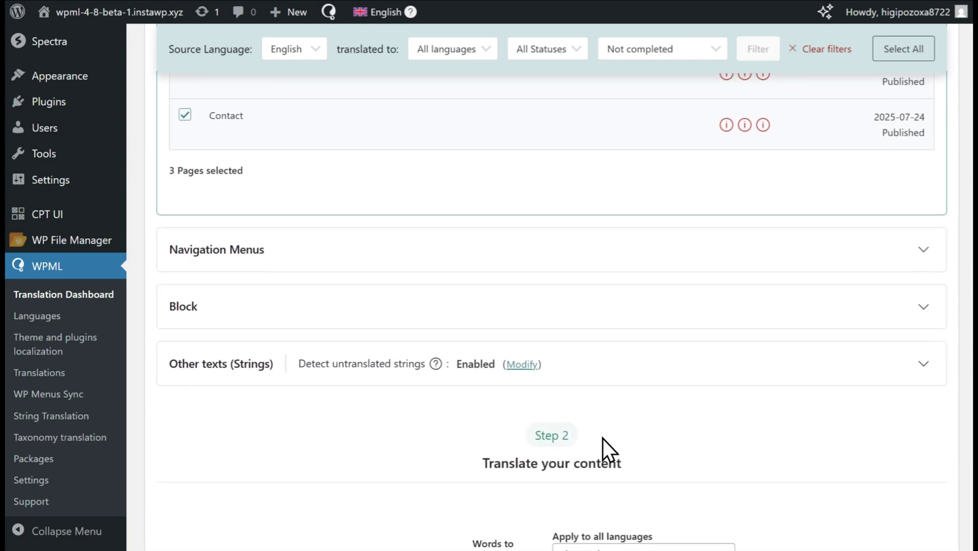
scroll(603, 439, "down", 4)
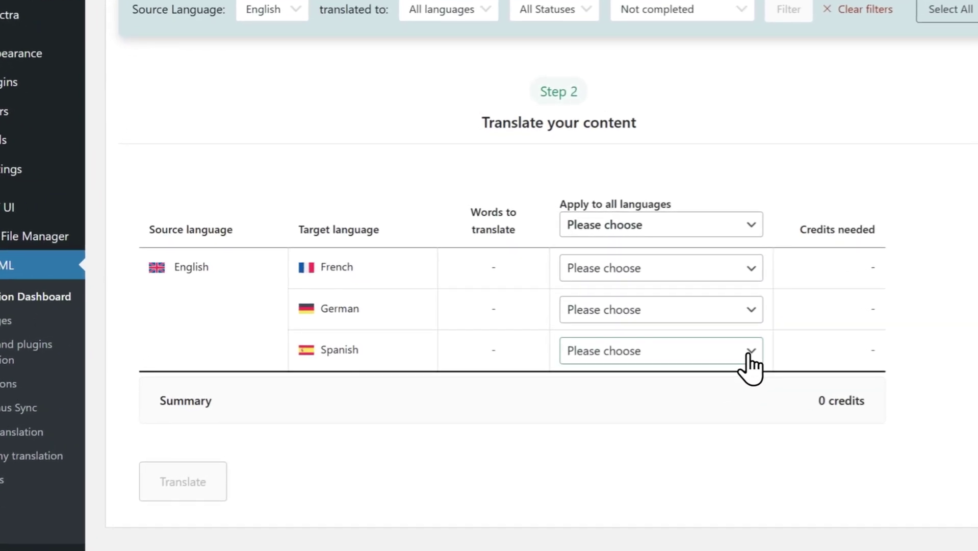
Step: Set Spanish to Translate automatically, publish without review, and send the three pages for translation
left_click(749, 355)
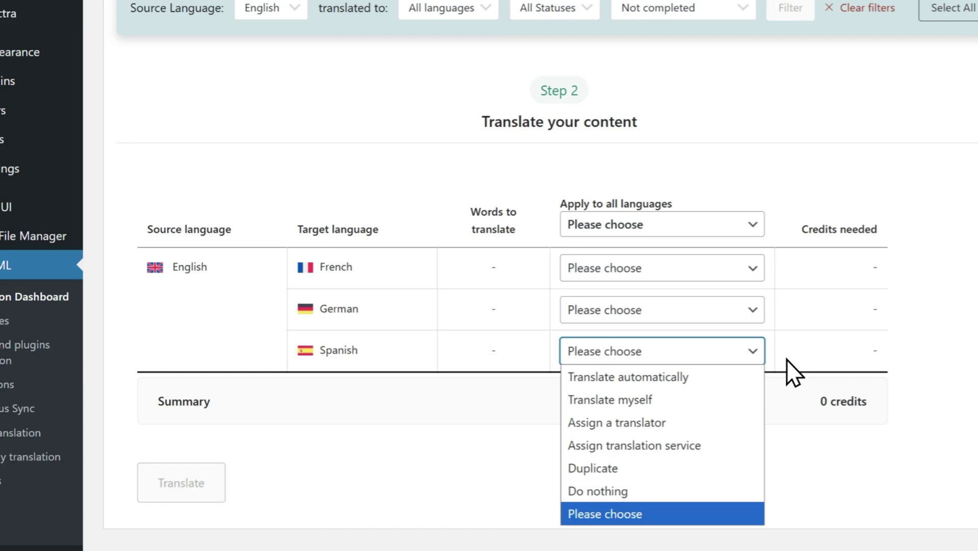
left_click(717, 377)
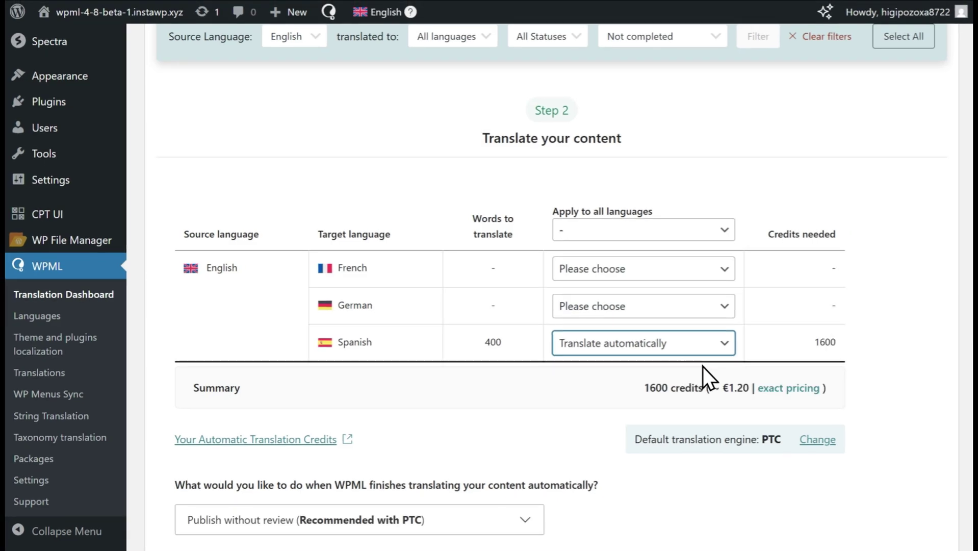
left_click(860, 380)
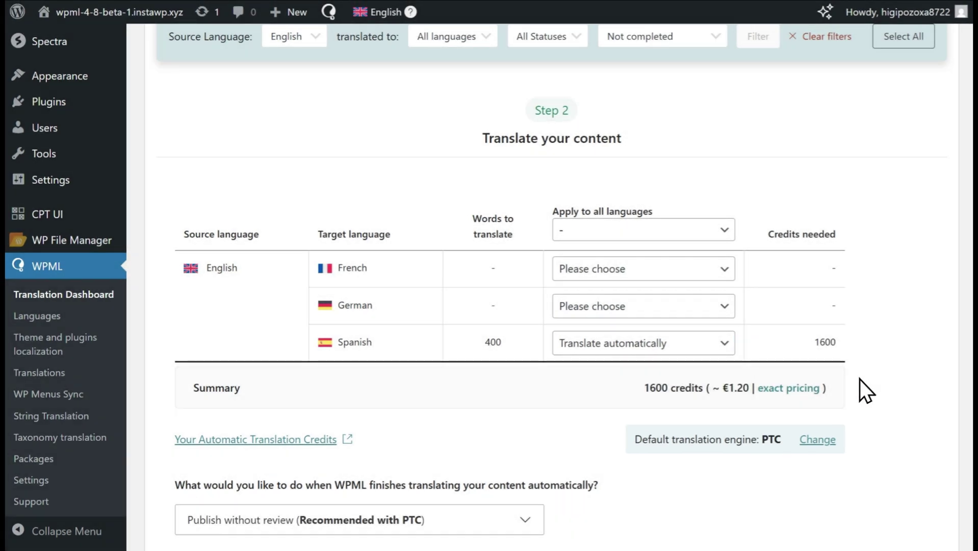
scroll(859, 380, "down", 1)
scroll(860, 380, "down", 2)
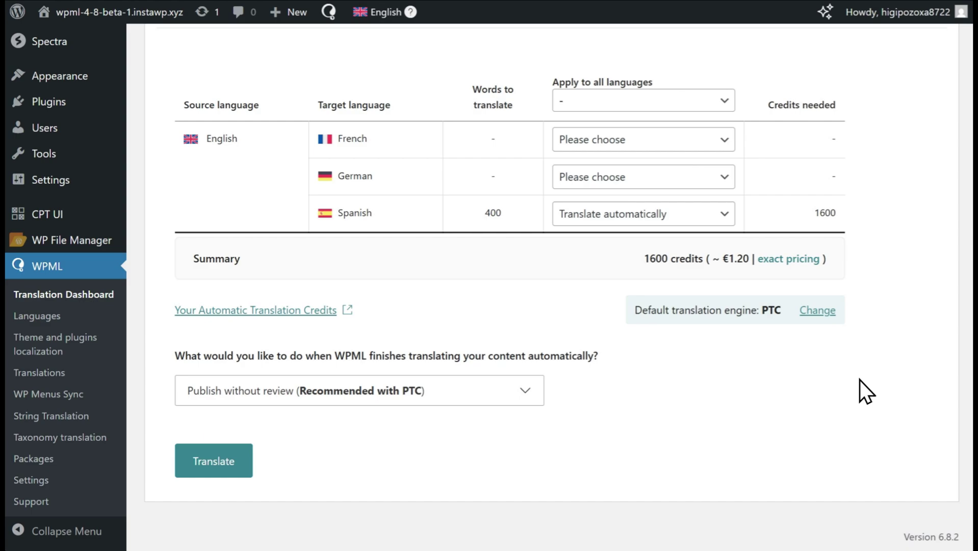
left_click(223, 459)
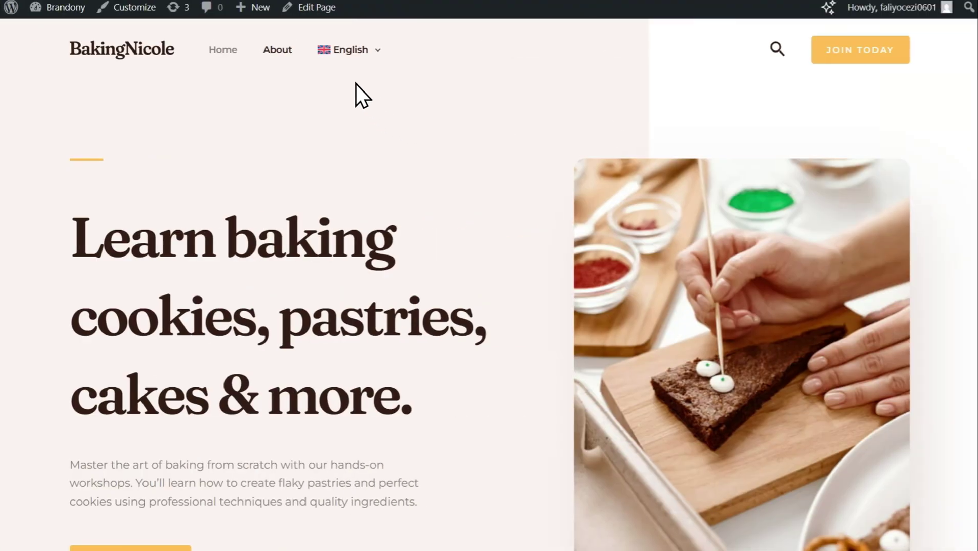
Step: Switch the BakingNicole front end to Spanish and scroll through the translated page
mouse_move(344, 49)
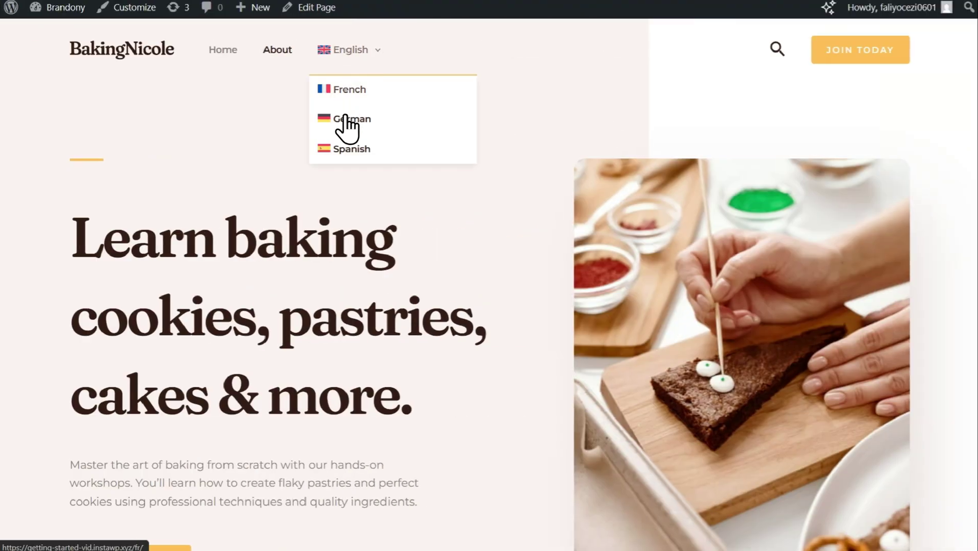
left_click(344, 149)
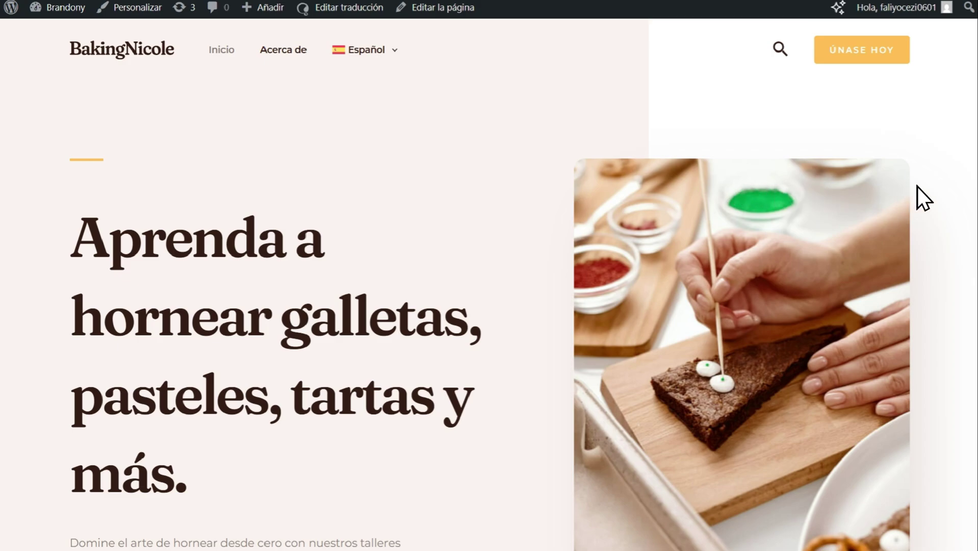
scroll(924, 187, "down", 4)
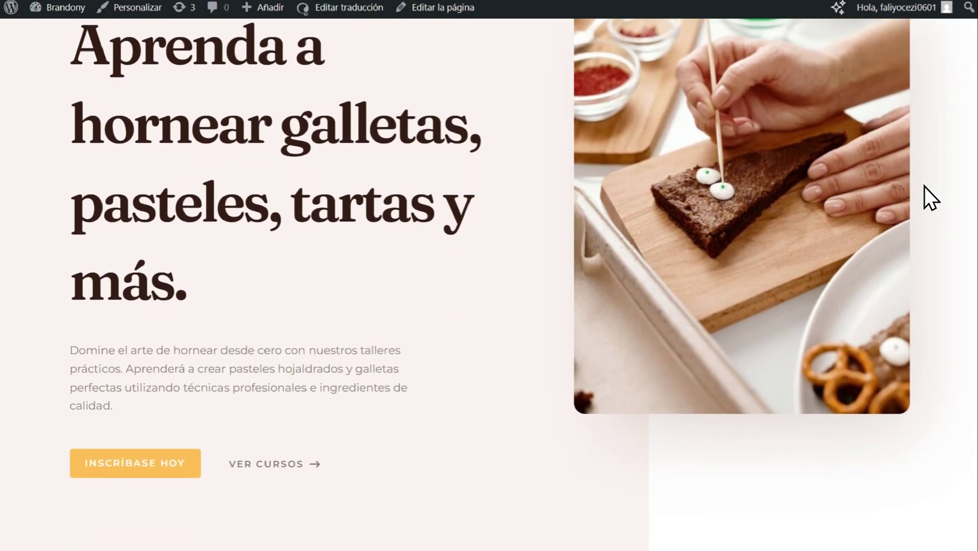
scroll(925, 186, "down", 5)
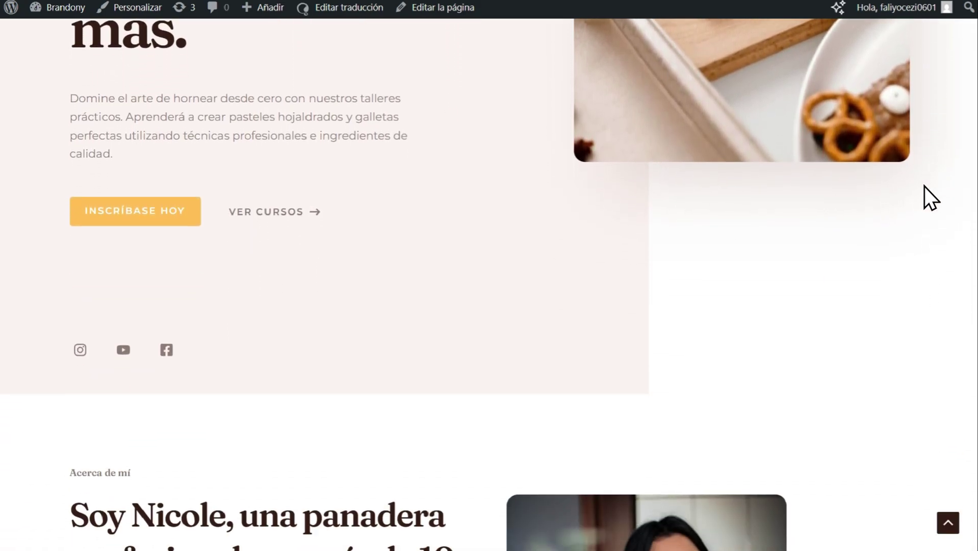
scroll(925, 187, "down", 5)
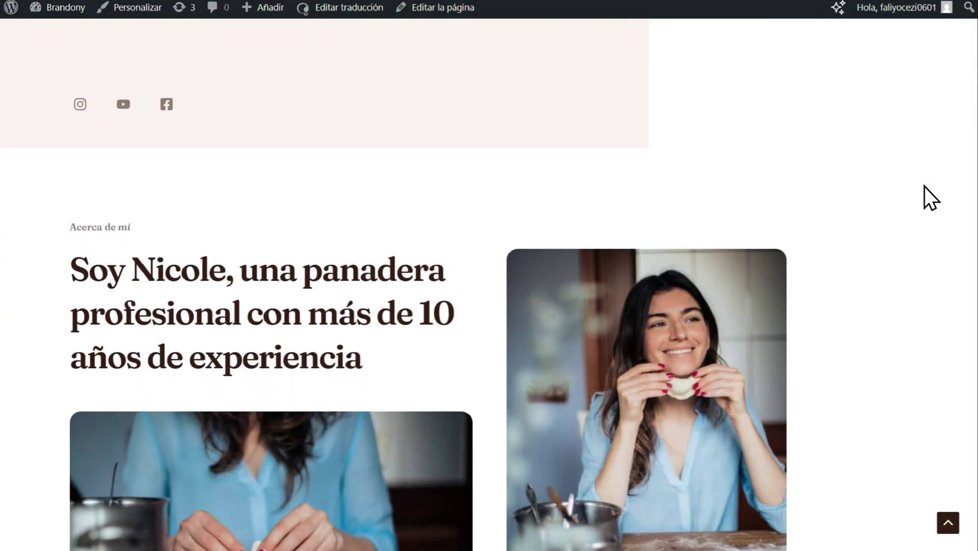
scroll(924, 186, "down", 4)
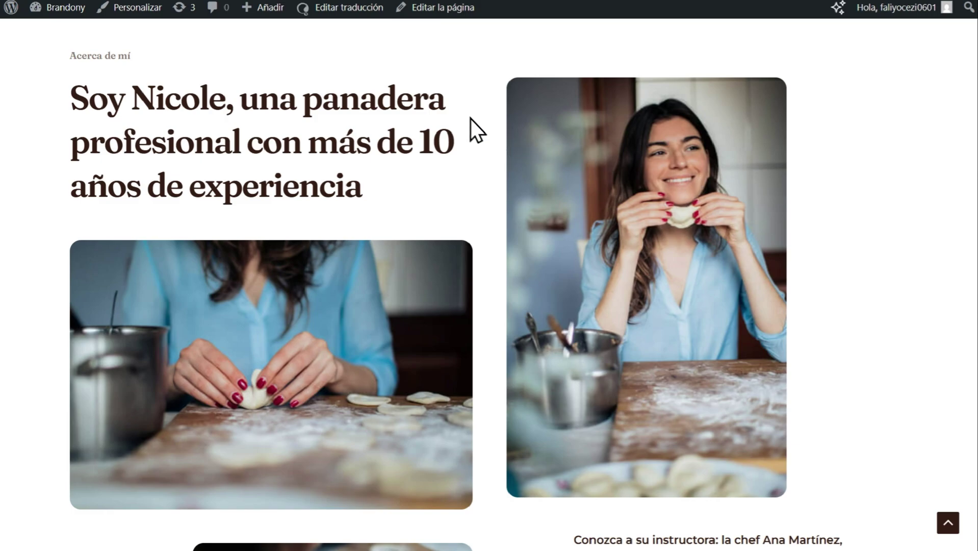
Step: Change 'hornear' to 'hacer' in the Spanish title and save the translation as complete
left_click(332, 7)
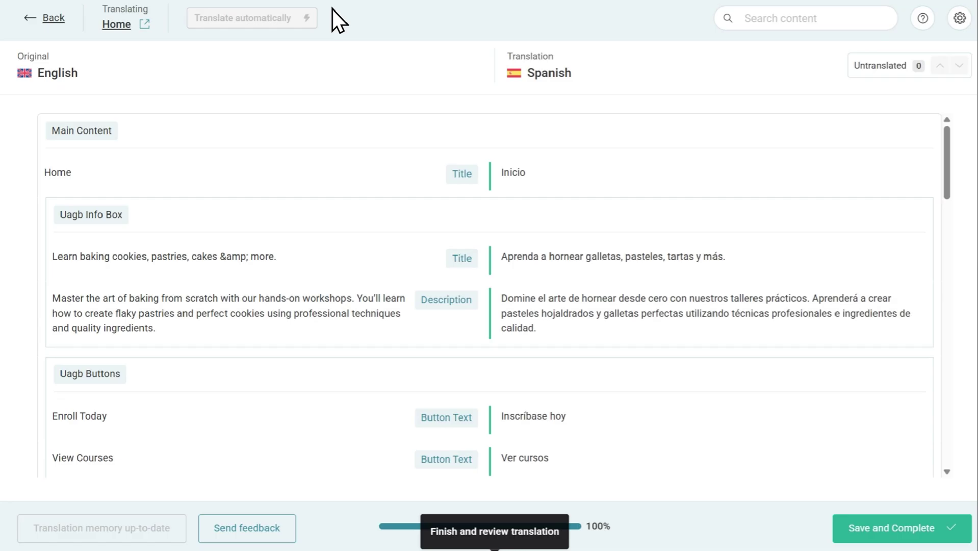
left_click(765, 253)
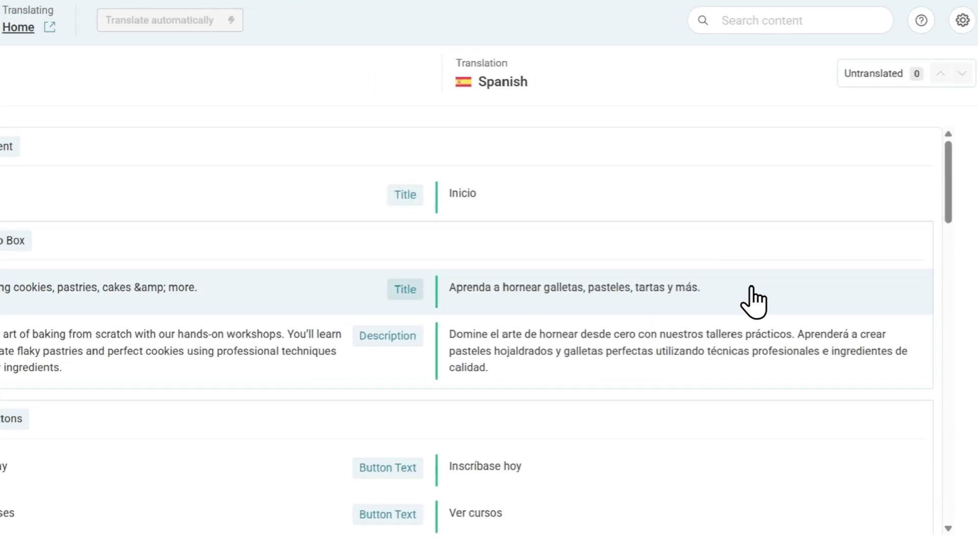
key("ctrl+Right")
key("ctrl+Right")
key("ctrl+Right")
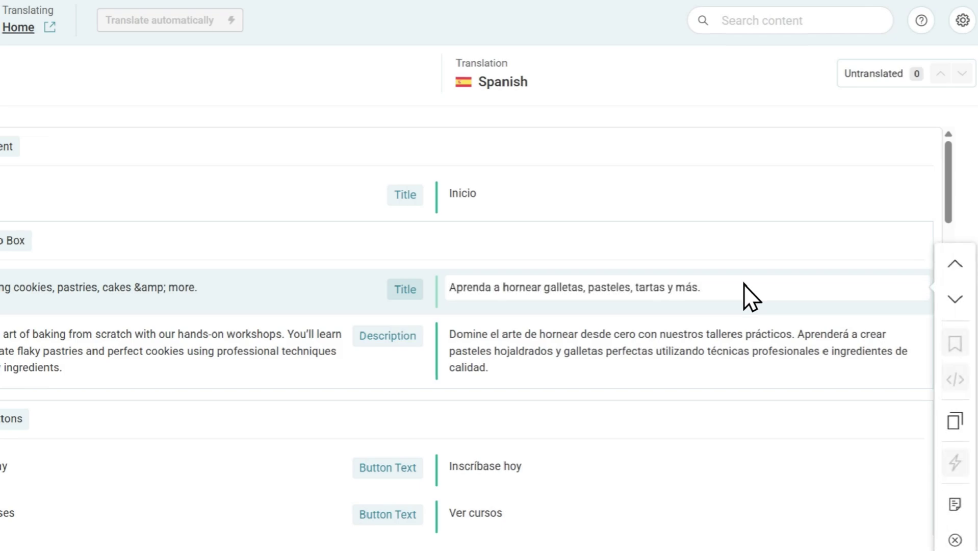
key("BackSpace")
key("BackSpace")
key("BackSpace")
key("BackSpace")
key("BackSpace")
key("BackSpace")
type("acer")
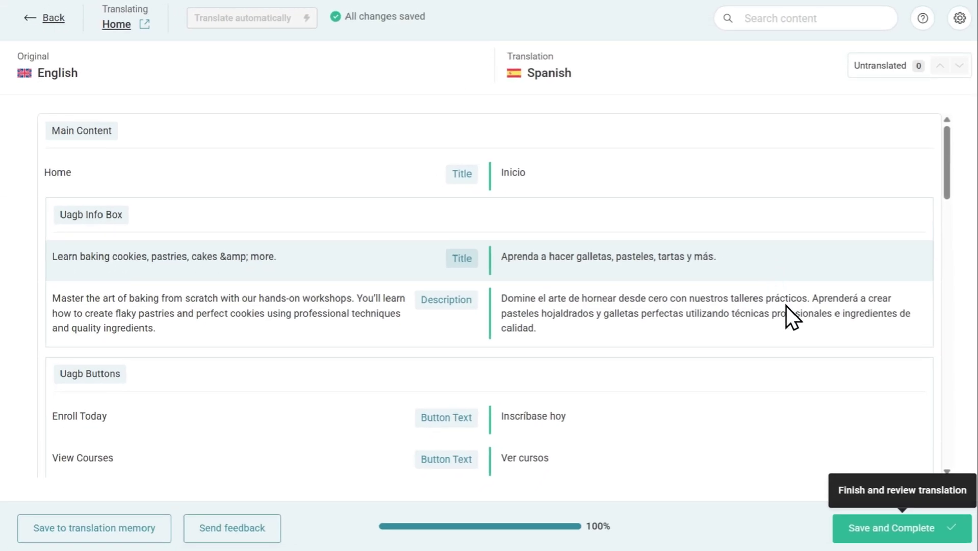
left_click(897, 521)
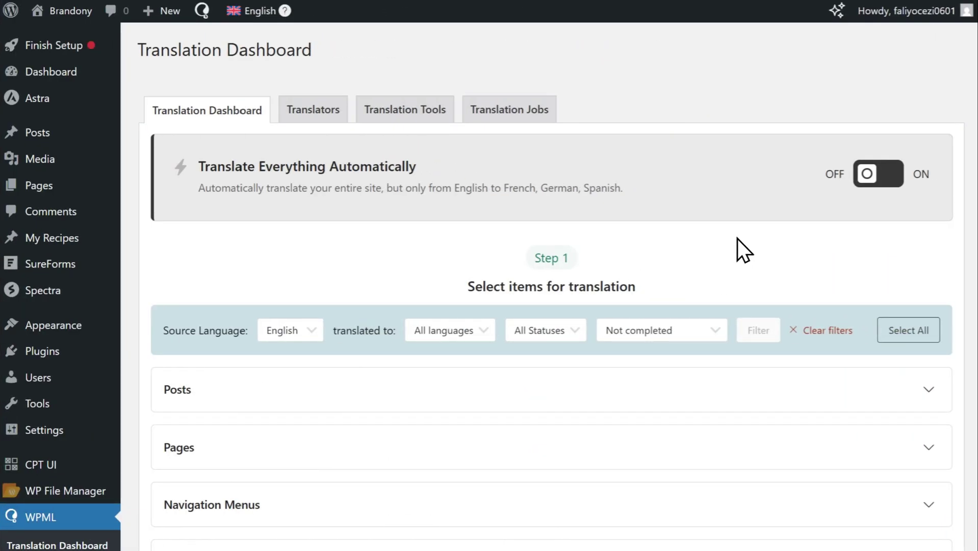
Step: Select the Home page, set French to 'Translate myself', and send it for translation
scroll(737, 239, "down", 4)
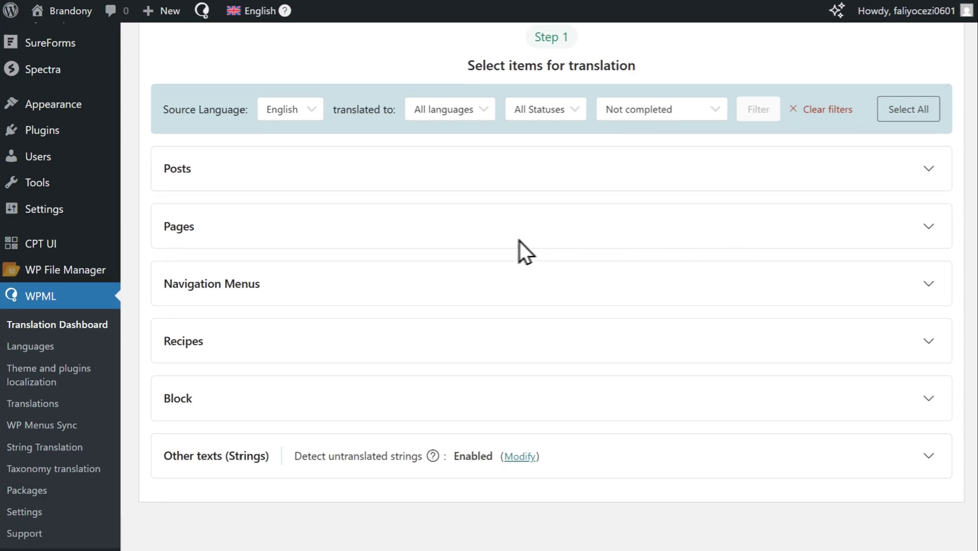
left_click(519, 240)
left_click(180, 462)
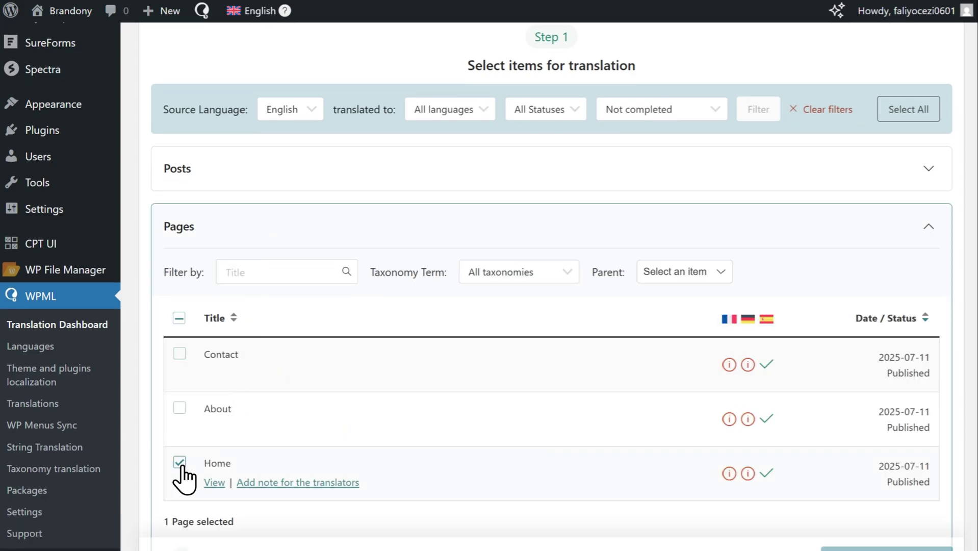
scroll(181, 464, "down", 12)
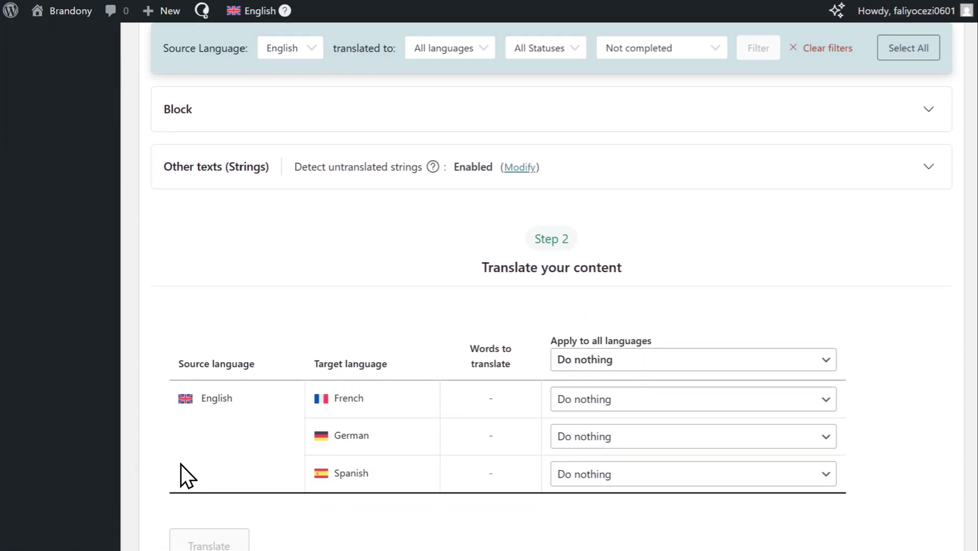
scroll(181, 464, "down", 2)
left_click(620, 319)
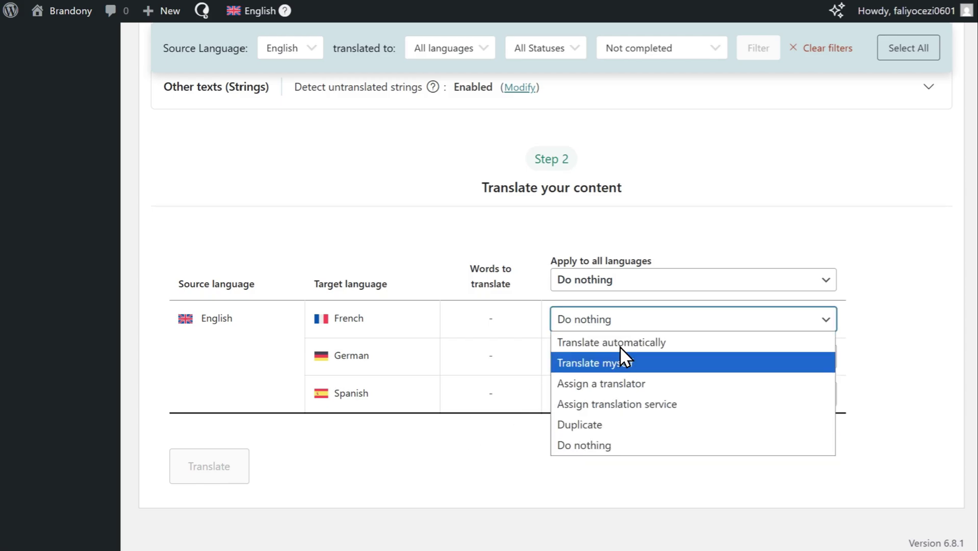
left_click(620, 361)
left_click(222, 465)
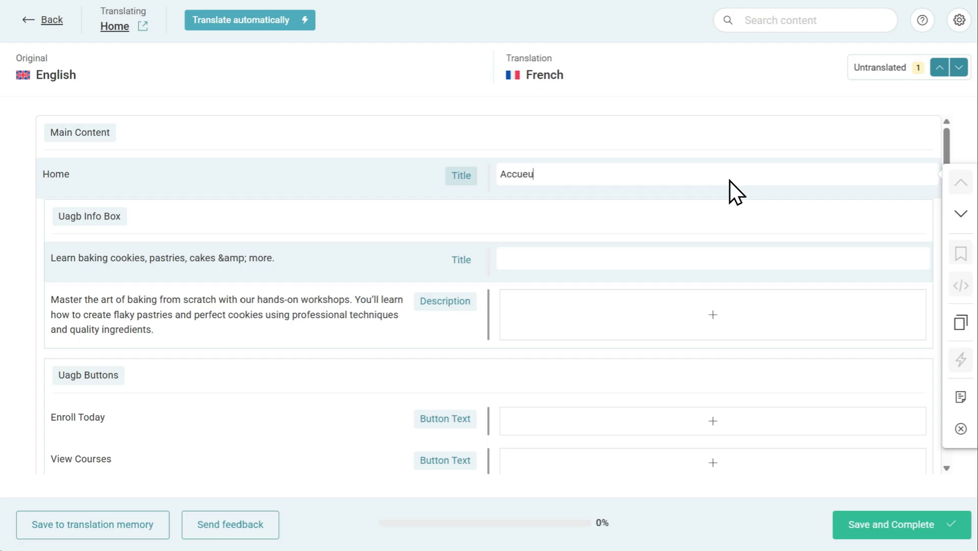
Step: Enter 'Accueuil' as the Home page's French title and confirm it
left_click(730, 181)
type("Accueuil")
key("Return")
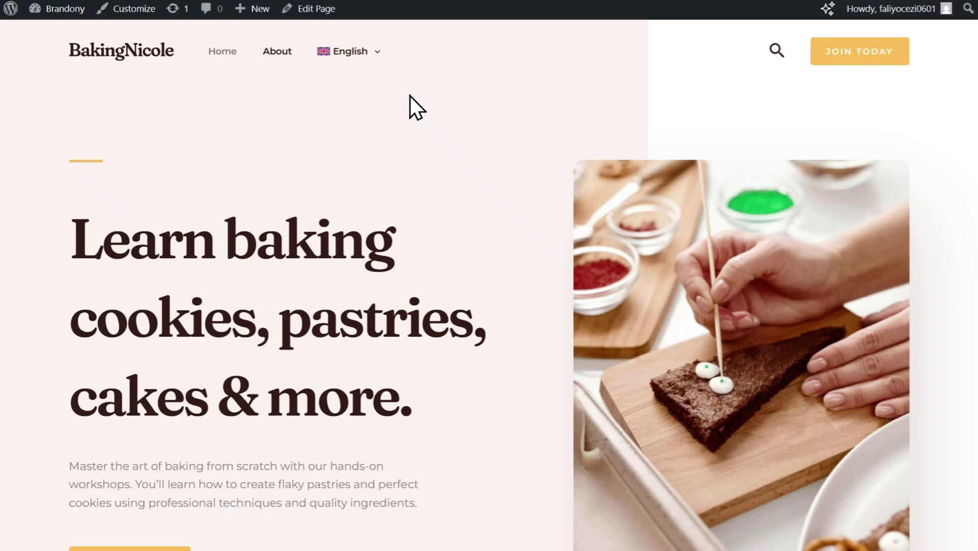
Step: Switch the Home page's translation method to the WordPress Editor and create a new French version
left_click(310, 6)
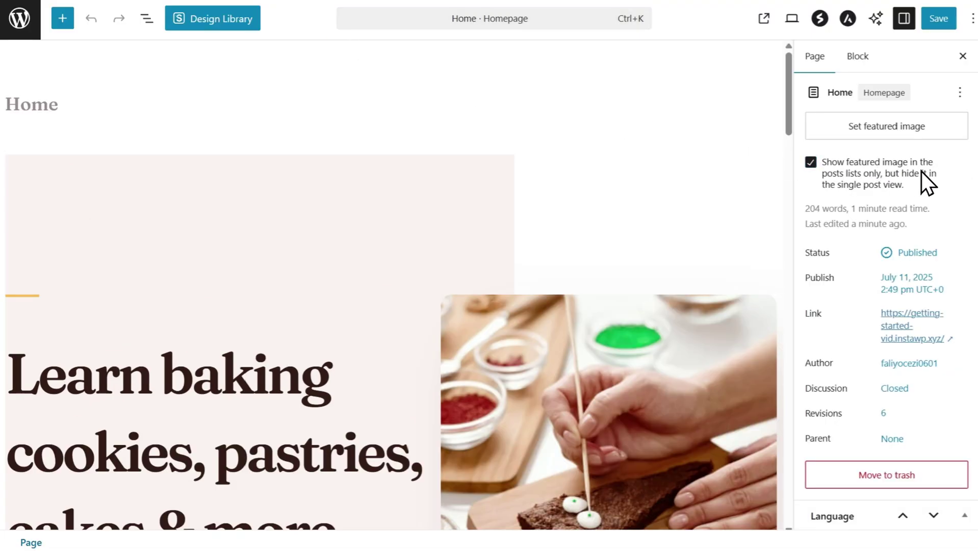
scroll(923, 174, "down", 6)
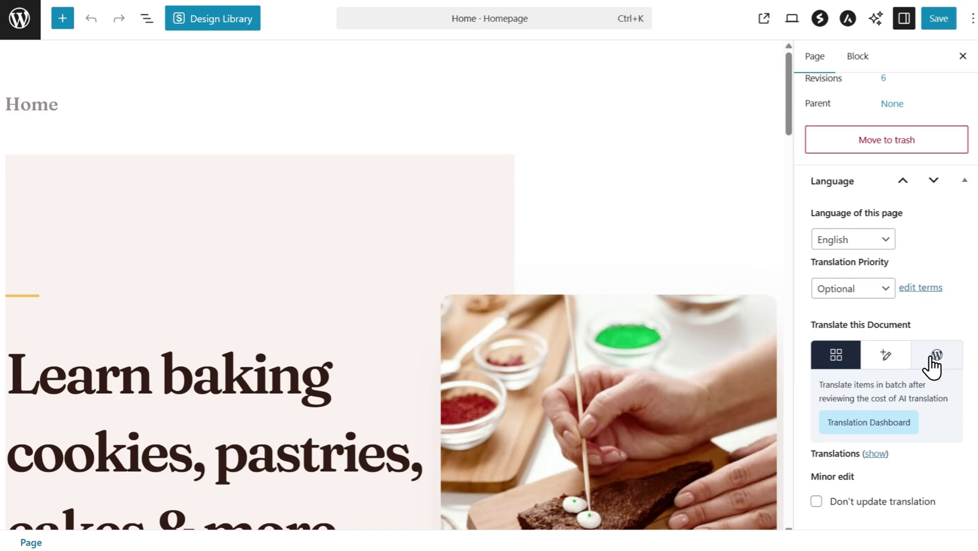
left_click(936, 355)
left_click(321, 413)
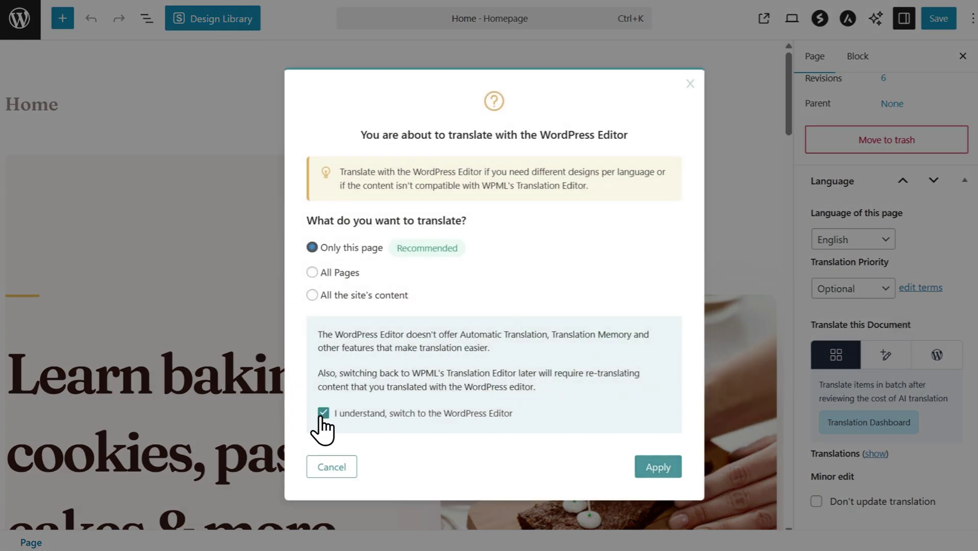
left_click(656, 465)
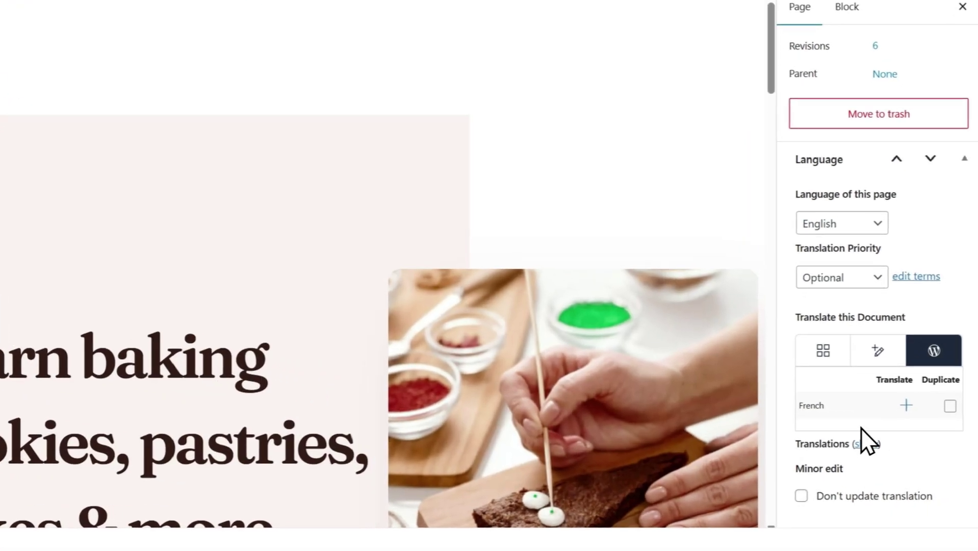
left_click(909, 411)
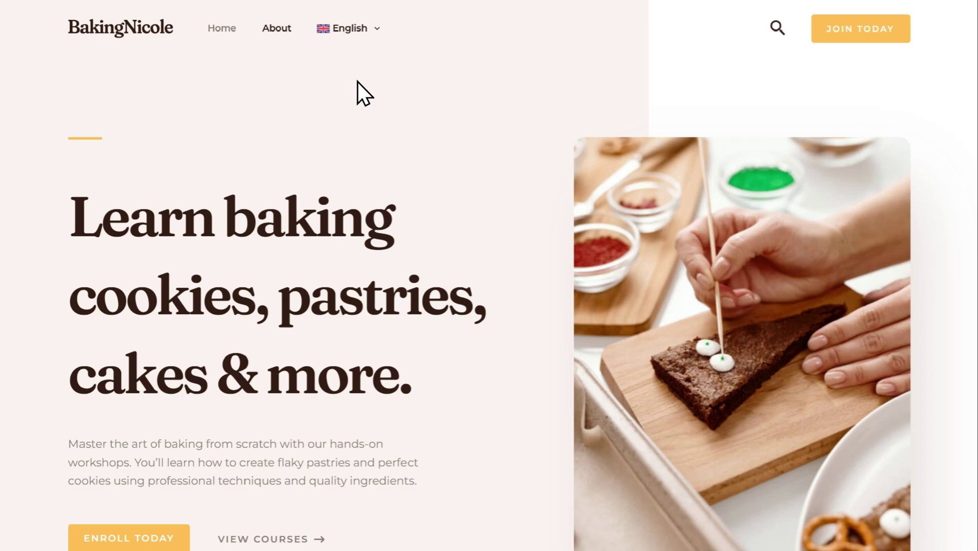
Step: Switch the front end to French and scroll through the 'À Propos de Moi' and 'Dernières Recettes' sections
mouse_move(332, 34)
left_click(334, 65)
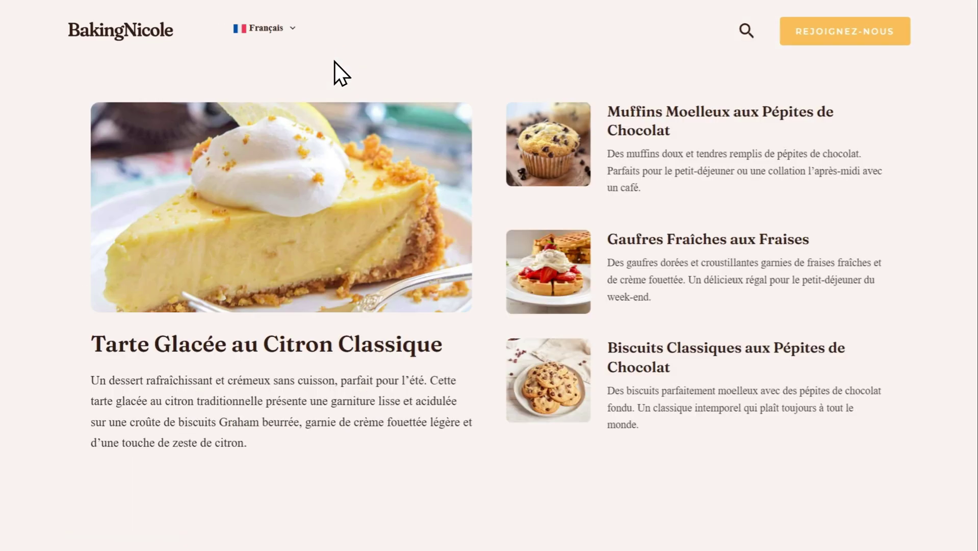
scroll(901, 117, "down", 5)
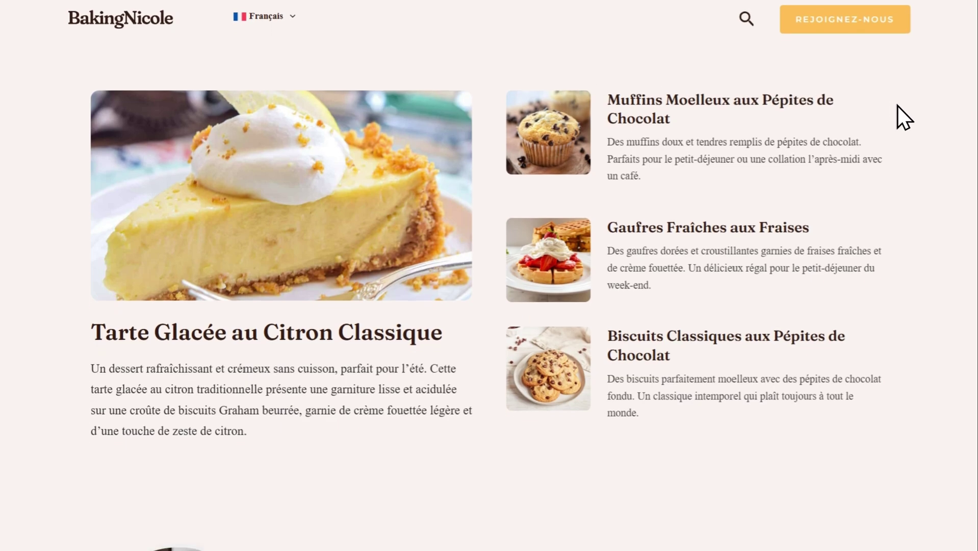
scroll(899, 106, "down", 7)
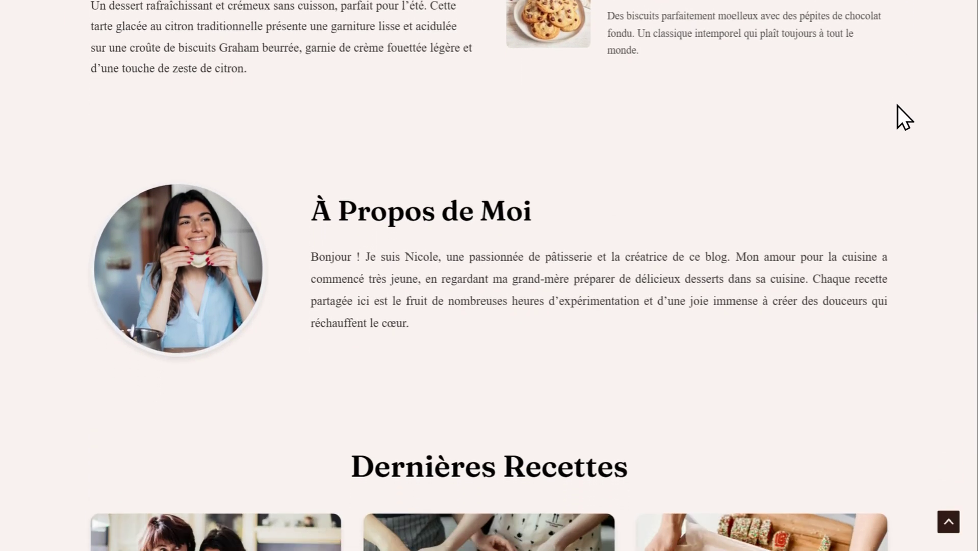
scroll(899, 106, "down", 1)
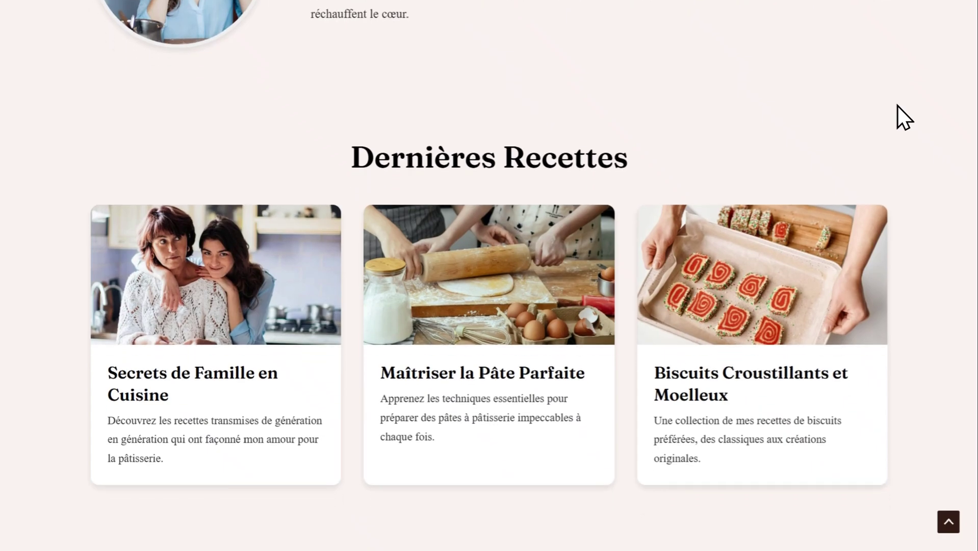